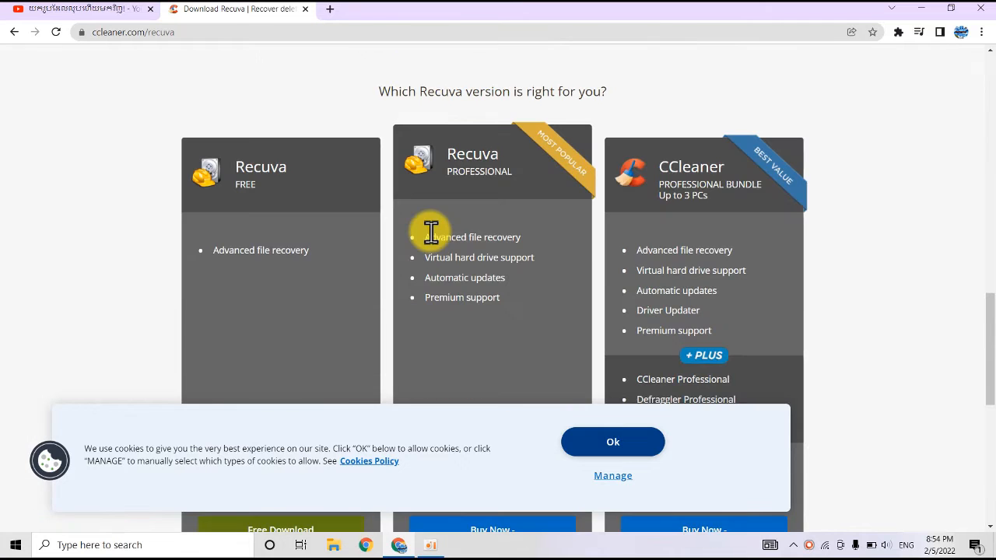
scroll(433, 342, "down", 4)
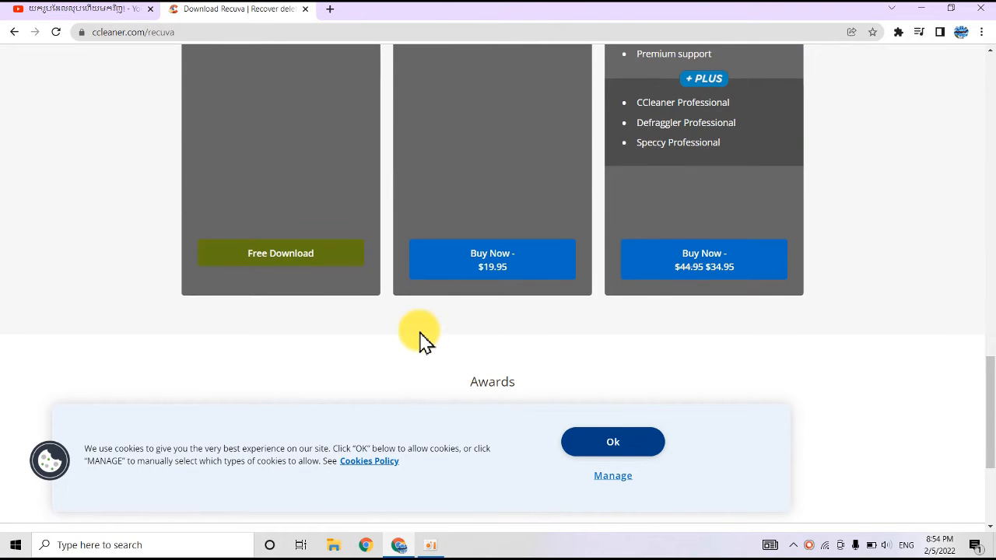
Step: Download the free edition of Recuva and show the rcsetup153.exe installer in its folder
left_click(288, 253)
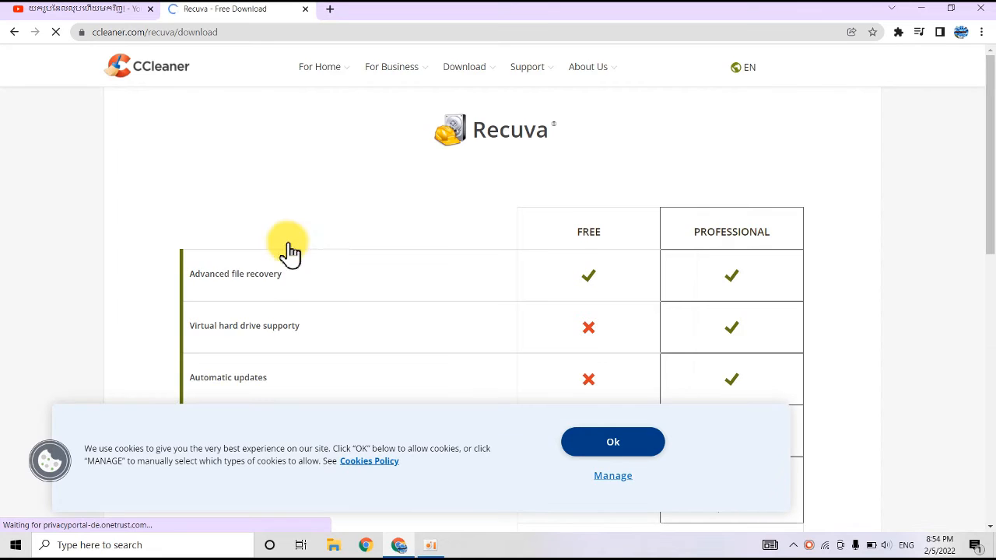
scroll(400, 288, "down", 4)
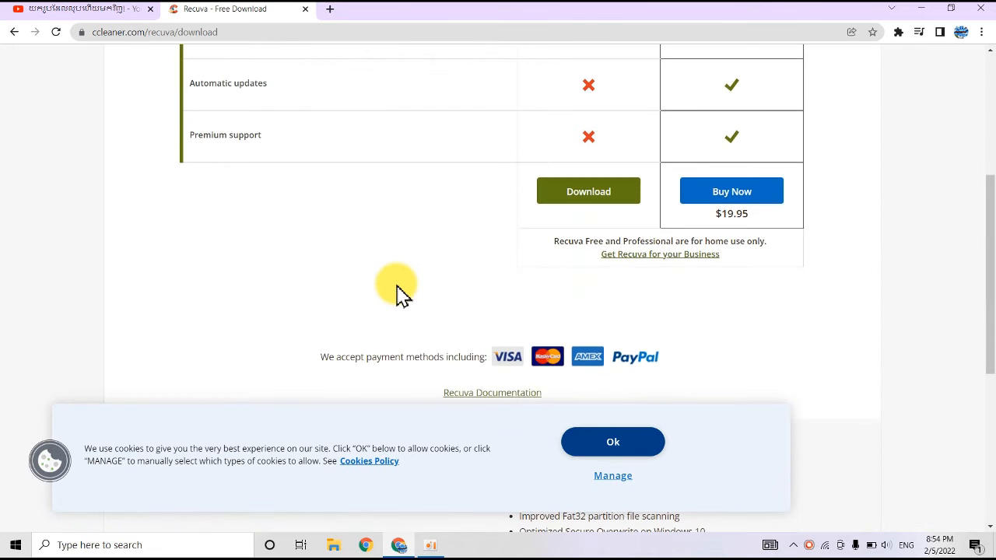
left_click(576, 199)
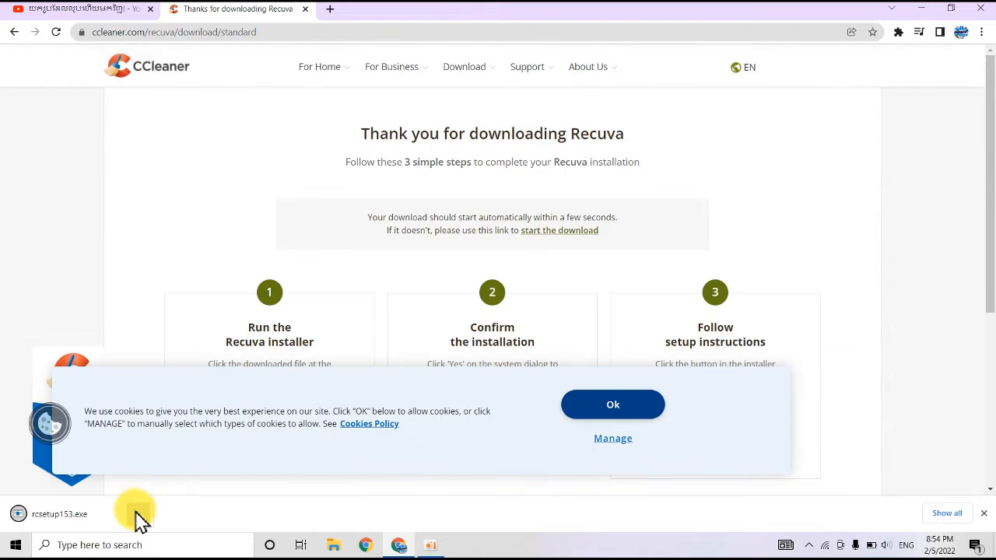
left_click(139, 515)
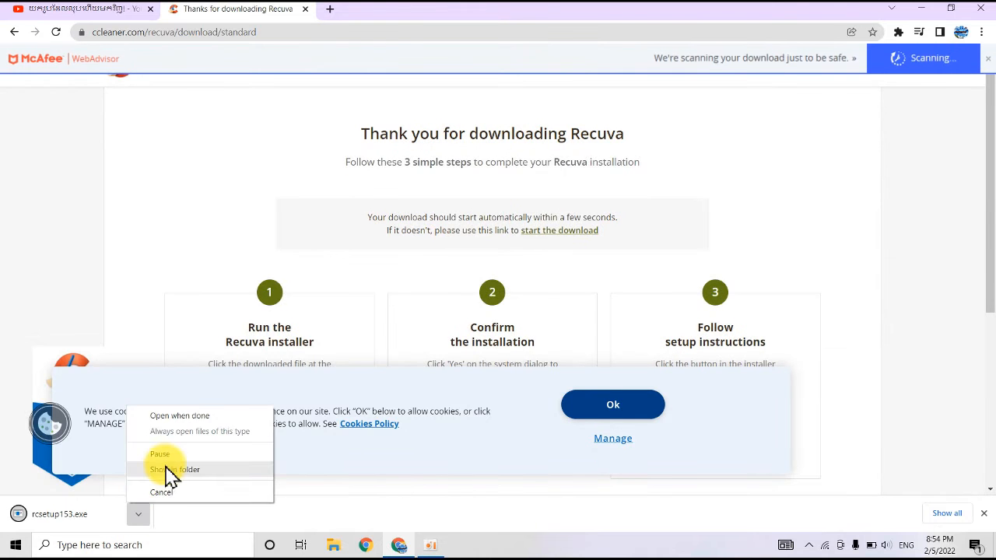
left_click(161, 476)
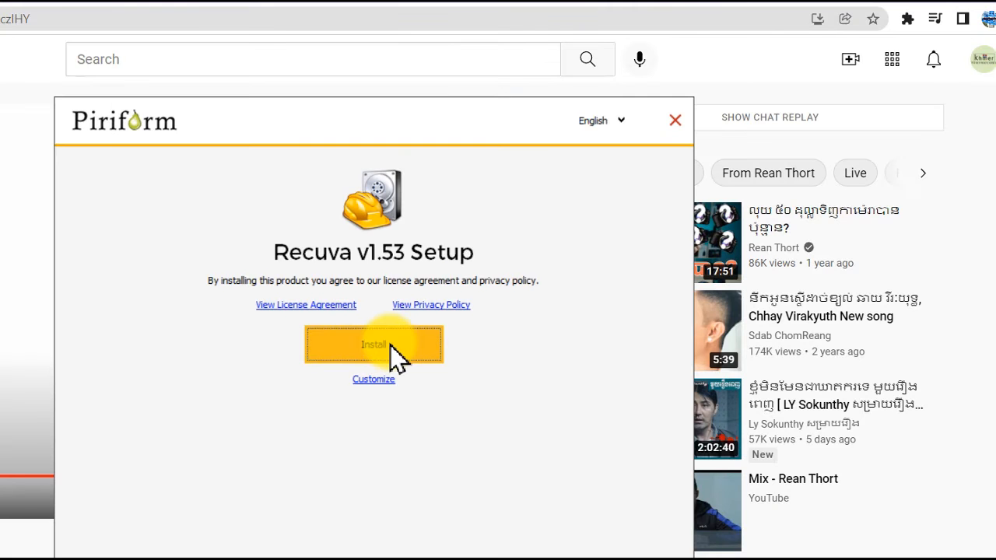
Step: Install Recuva v1.53 with the default setup options and launch it
left_click(497, 278)
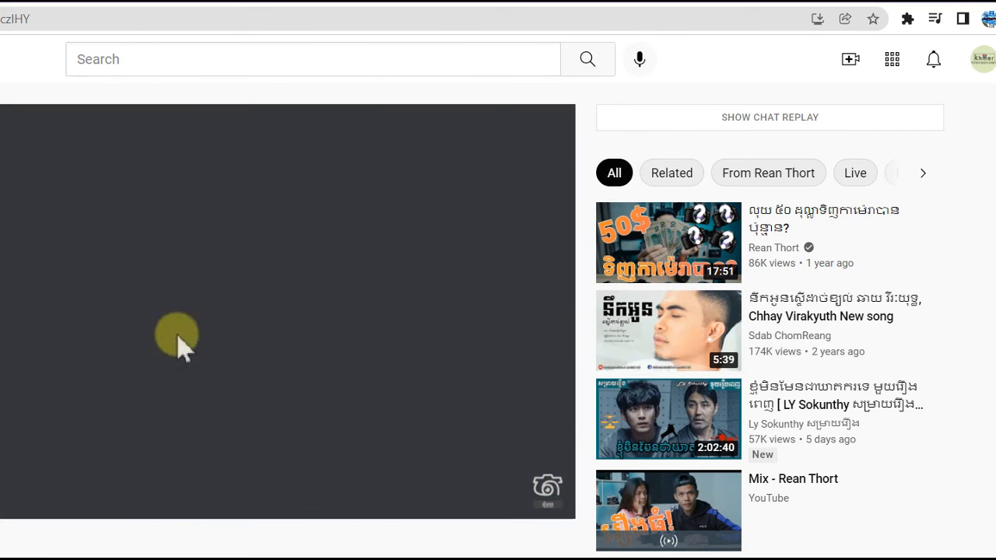
left_click(304, 261)
left_click(323, 265)
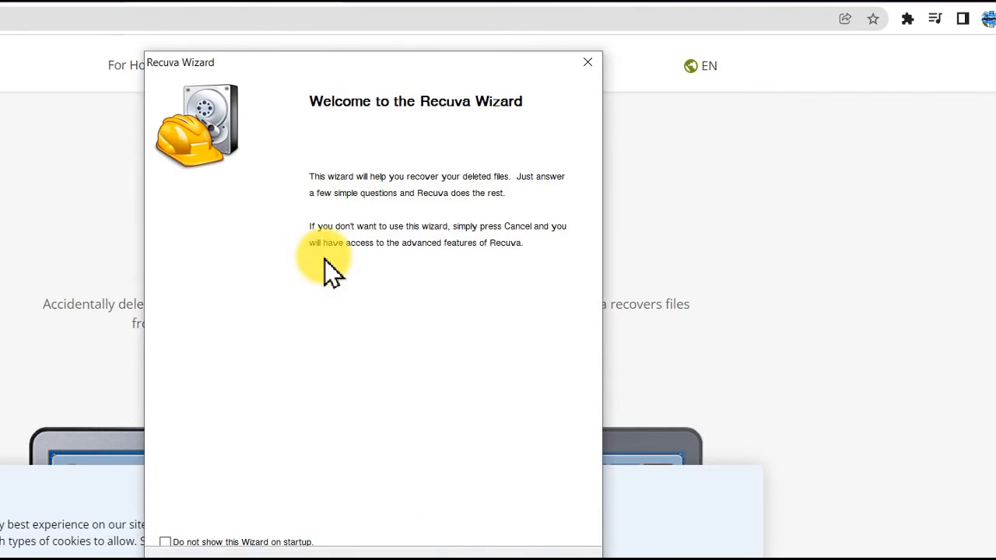
Step: Keep All Files as the file type in the Recuva wizard and choose USB Drive (E:) as the specific search location
left_click(471, 556)
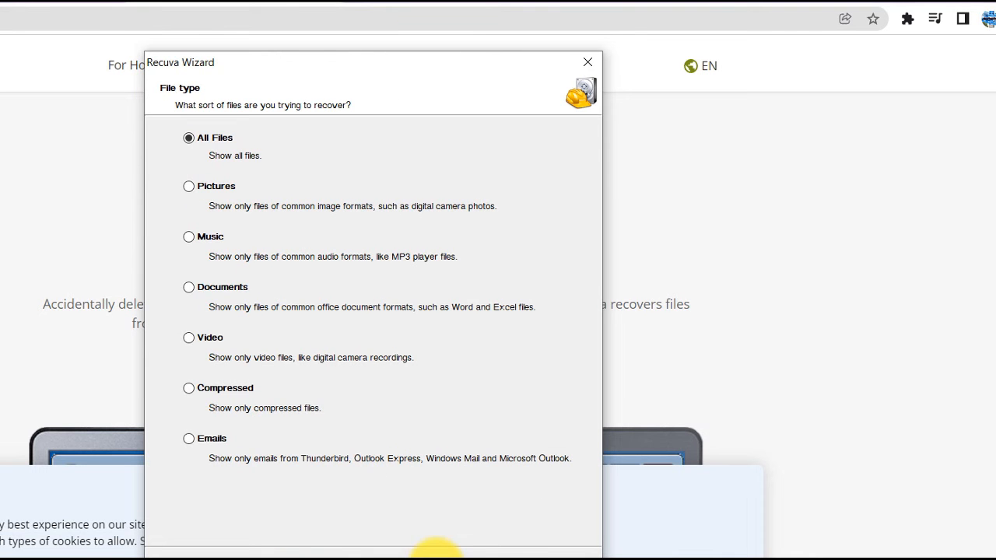
left_click(483, 555)
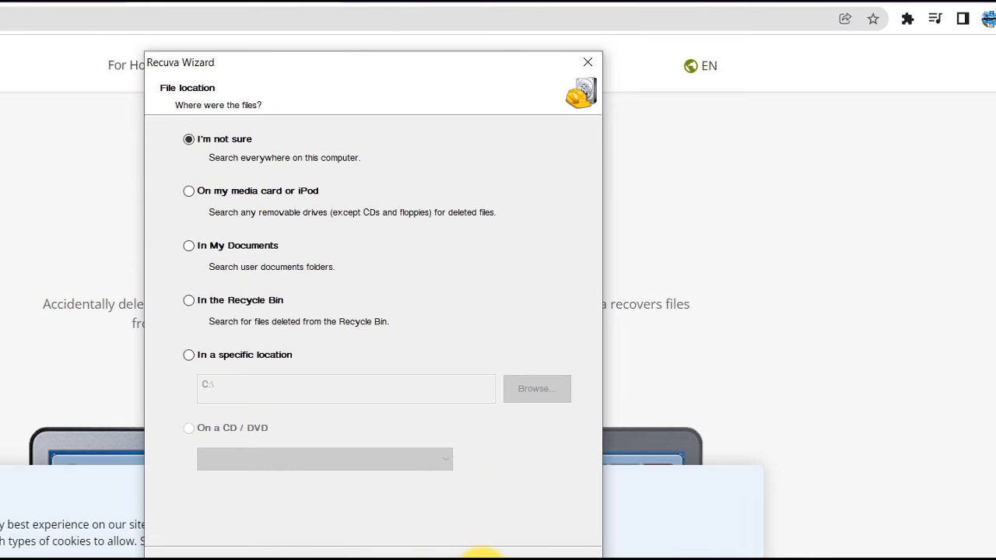
key("alt+Tab")
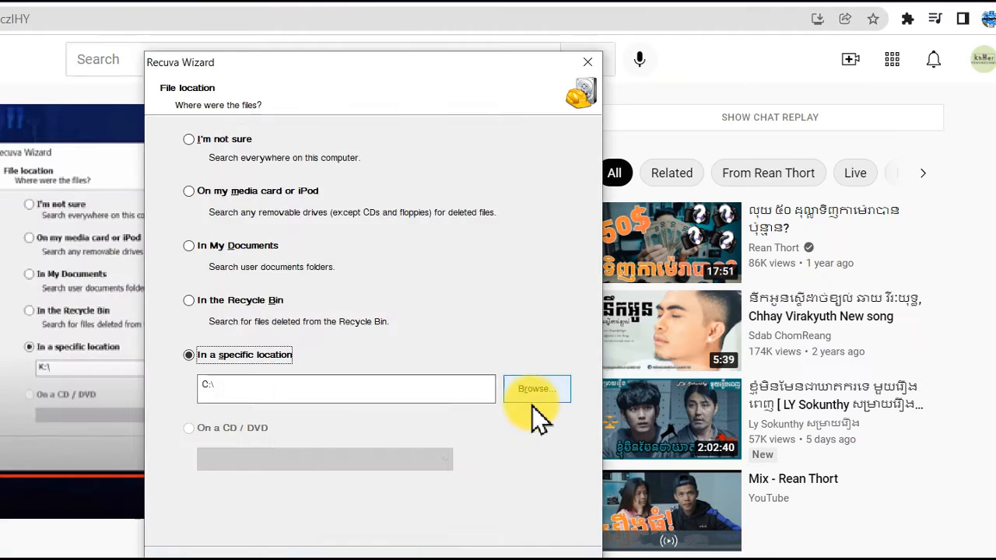
left_click(532, 400)
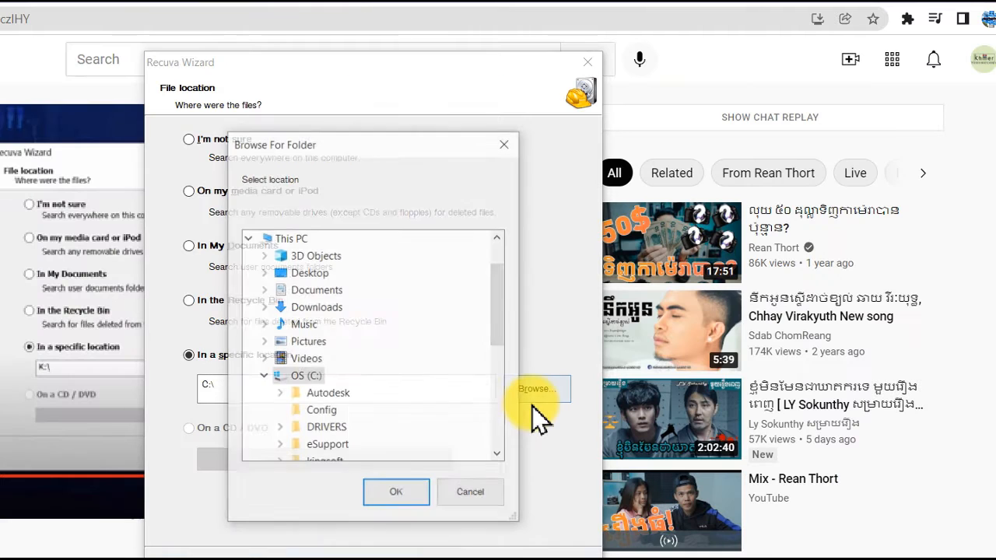
left_click_drag(505, 315, 491, 446)
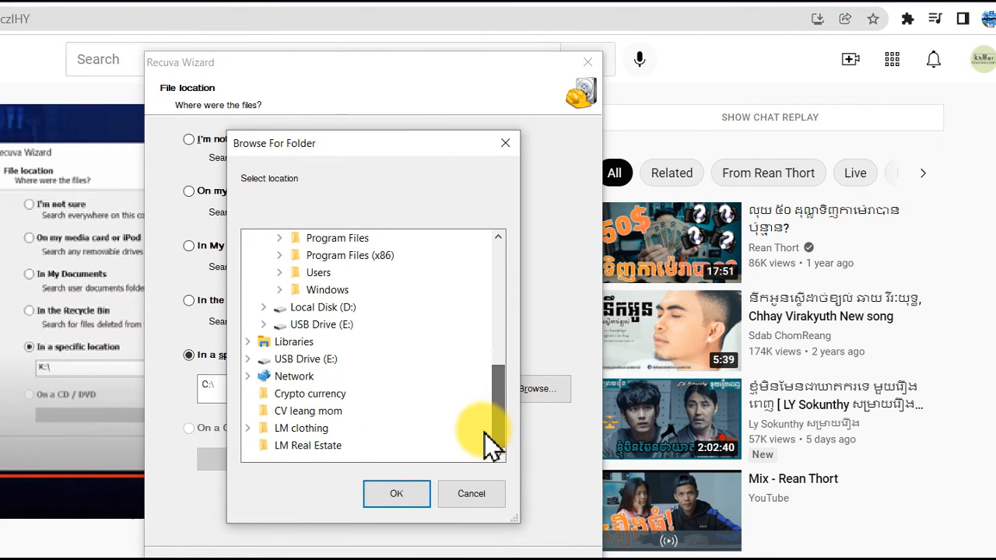
left_click(326, 360)
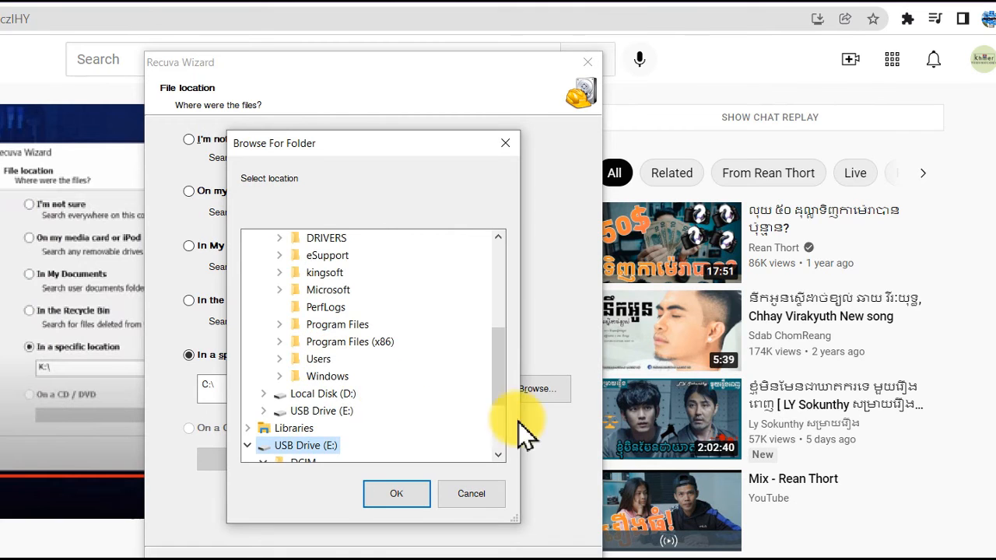
left_click_drag(499, 375, 506, 423)
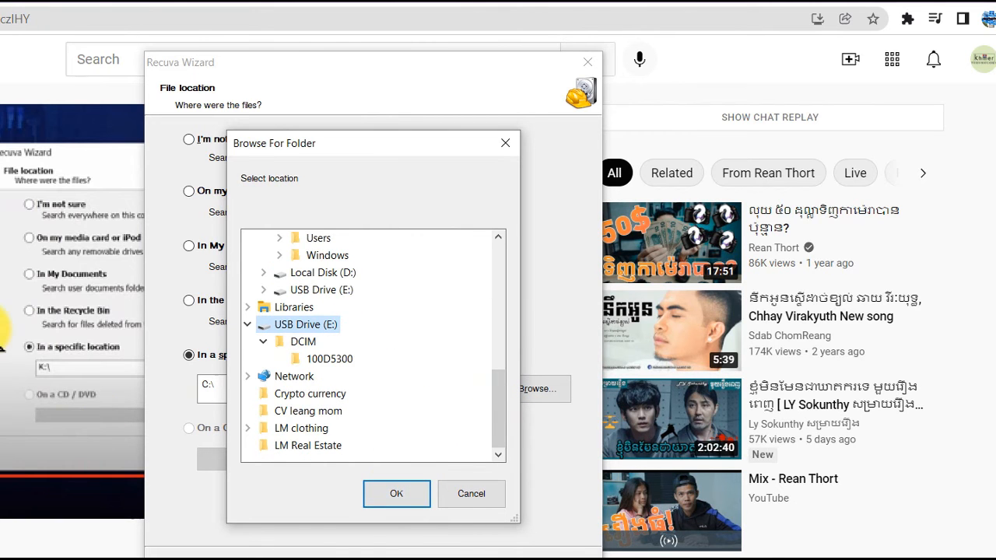
key("Return")
Step: Play the YouTube tutorial past its file location page, and continue the Recuva wizard with E:\ as the location
key("alt+Tab")
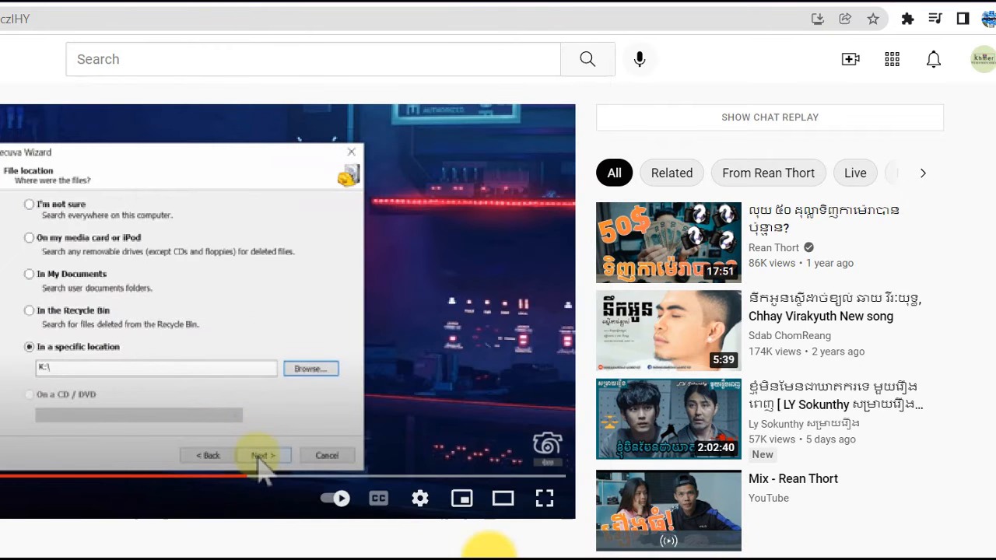
left_click(311, 362)
key("alt+Tab")
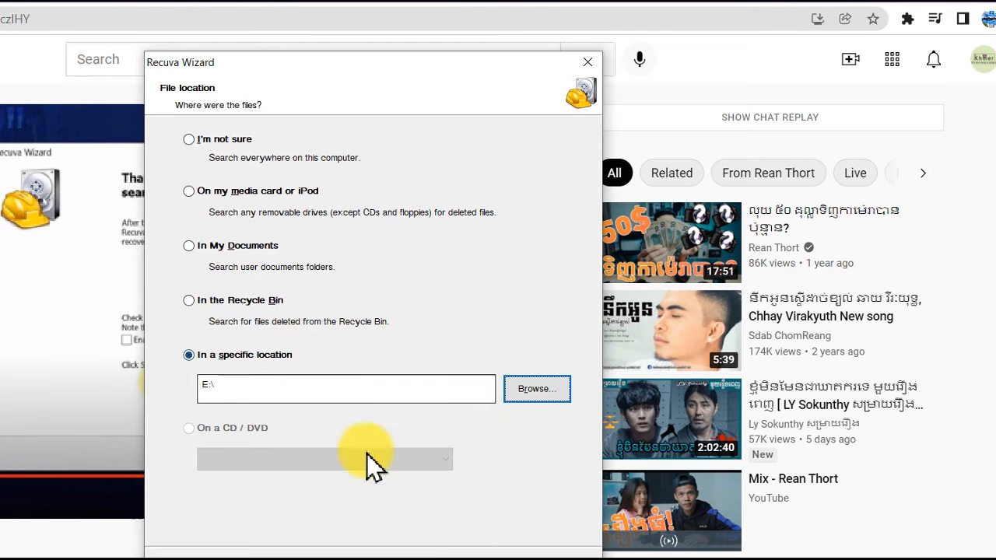
left_click(477, 554)
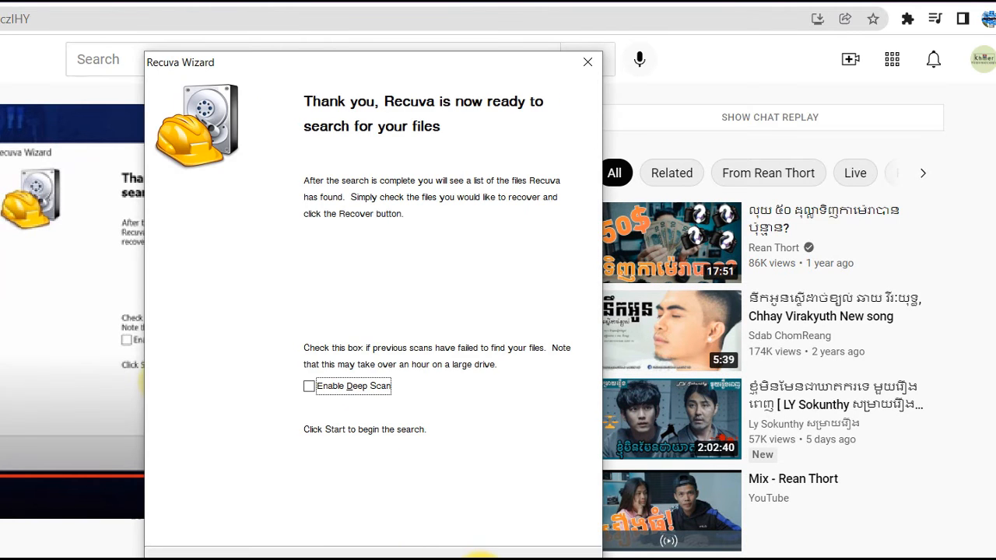
Step: Following the YouTube tutorial, enable Deep Scan in the Recuva wizard and start searching drive E: for deleted files
key("alt+Tab")
left_click(191, 341)
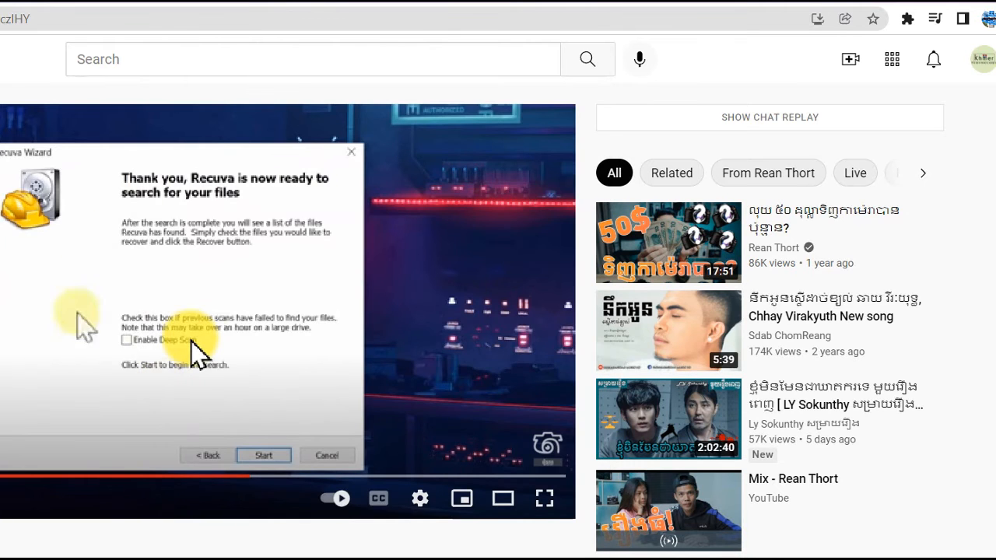
key("alt+Tab")
left_click_drag(346, 68, 646, 85)
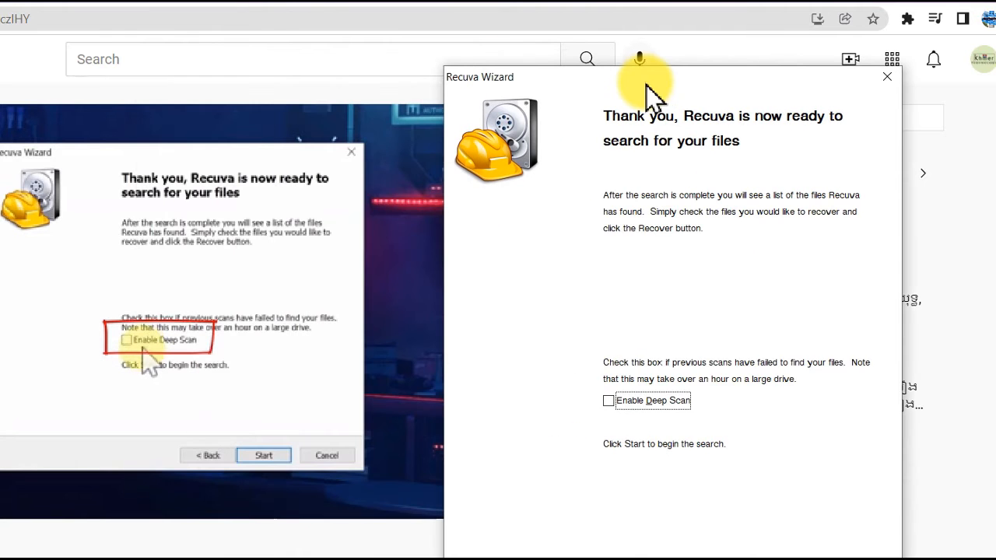
left_click(609, 401)
left_click_drag(625, 74, 379, 52)
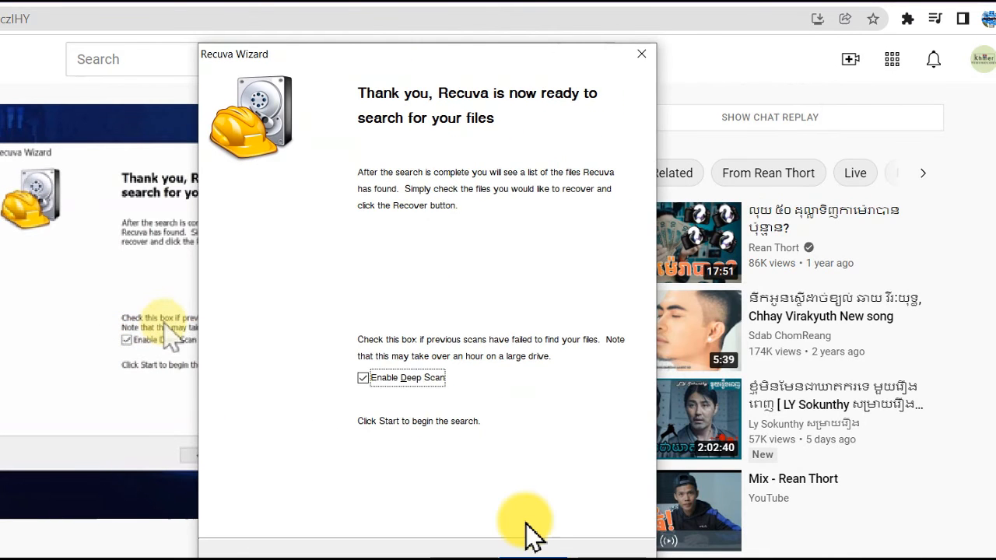
left_click(531, 559)
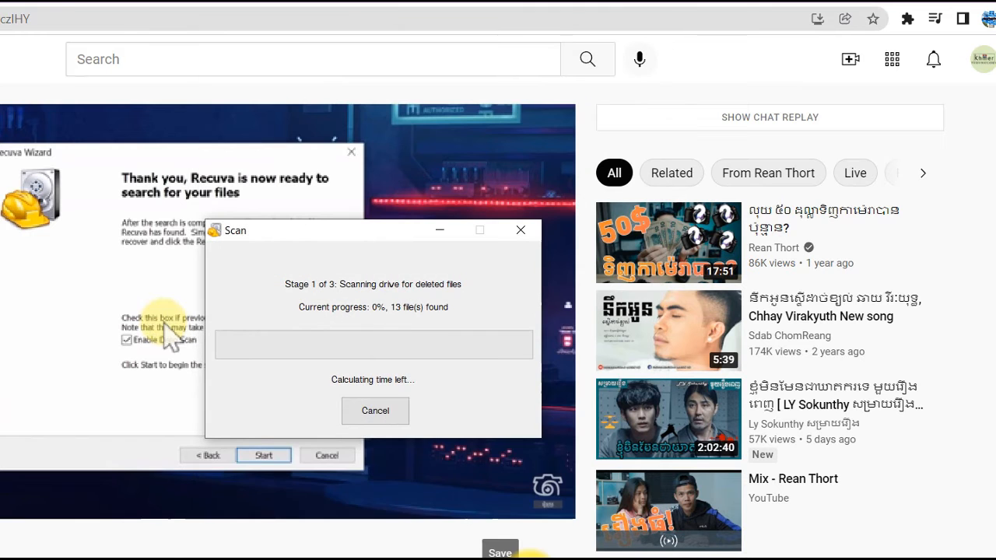
left_click(50, 298)
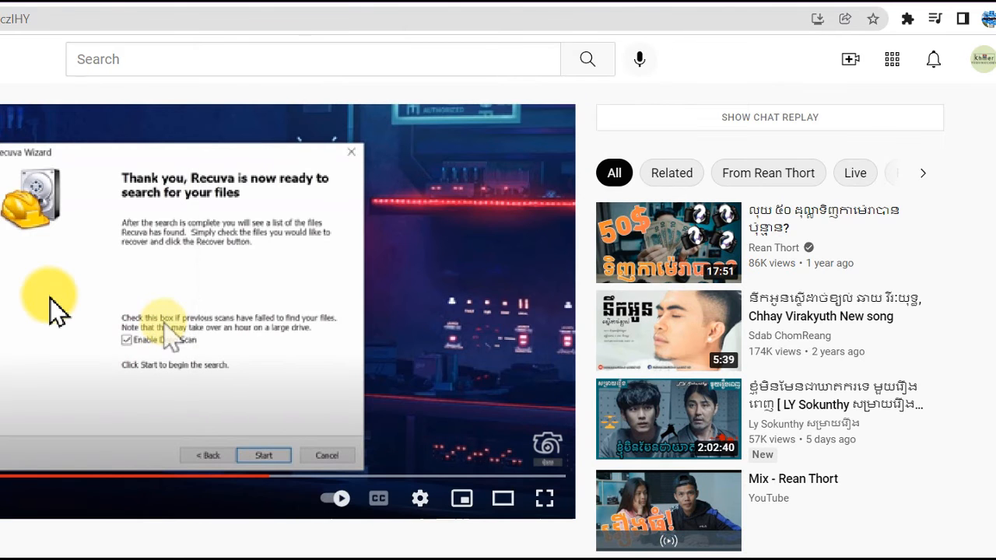
left_click(942, 2)
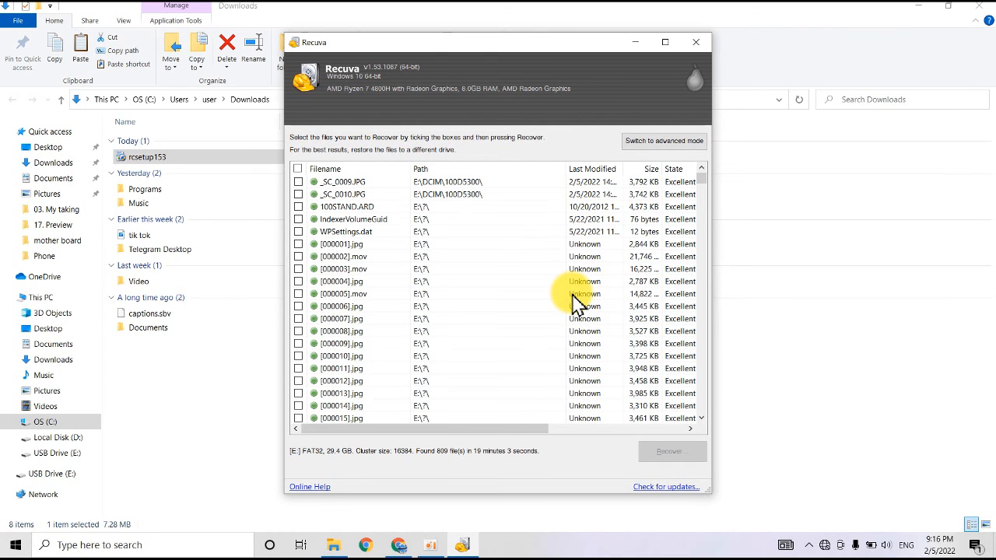
Step: Check all the found files in the scan results and start recovering the checked files
left_click(299, 170)
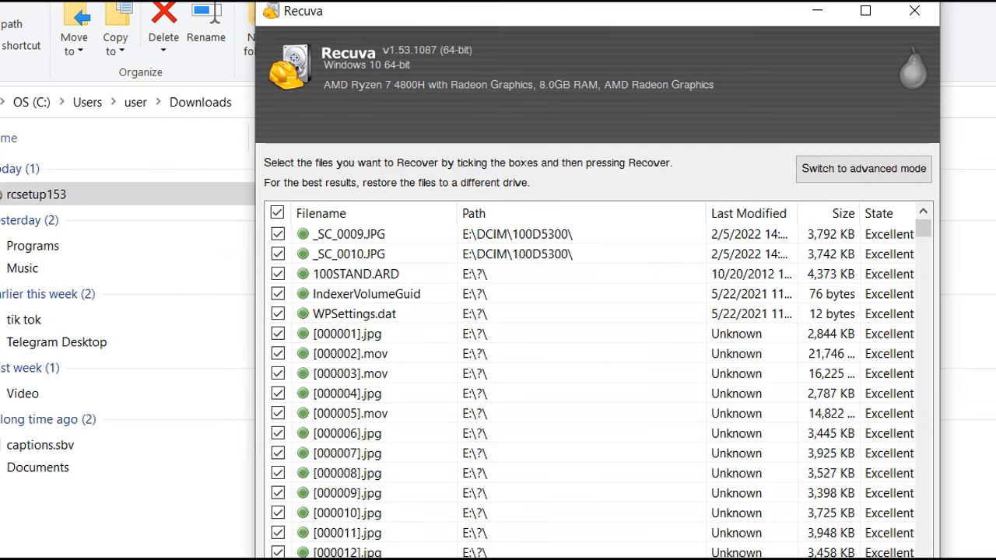
right_click(357, 358)
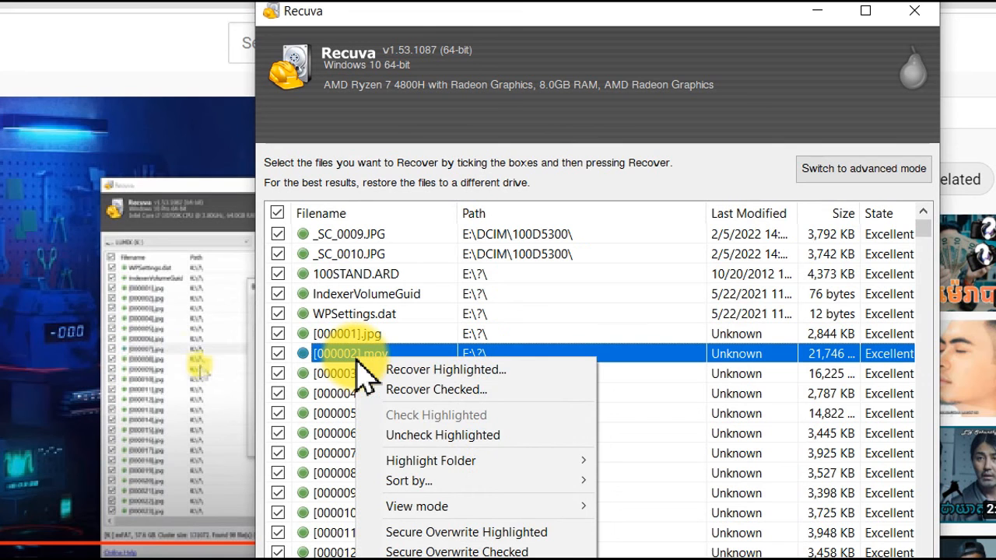
left_click(422, 389)
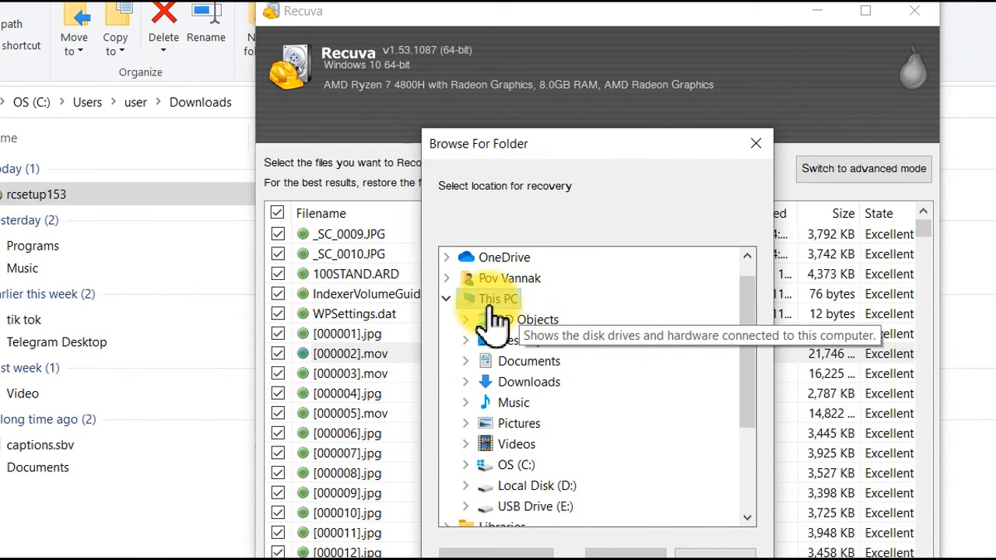
Step: Create a folder named "recover" on the Desktop and recover the checked files into it
double_click(520, 341)
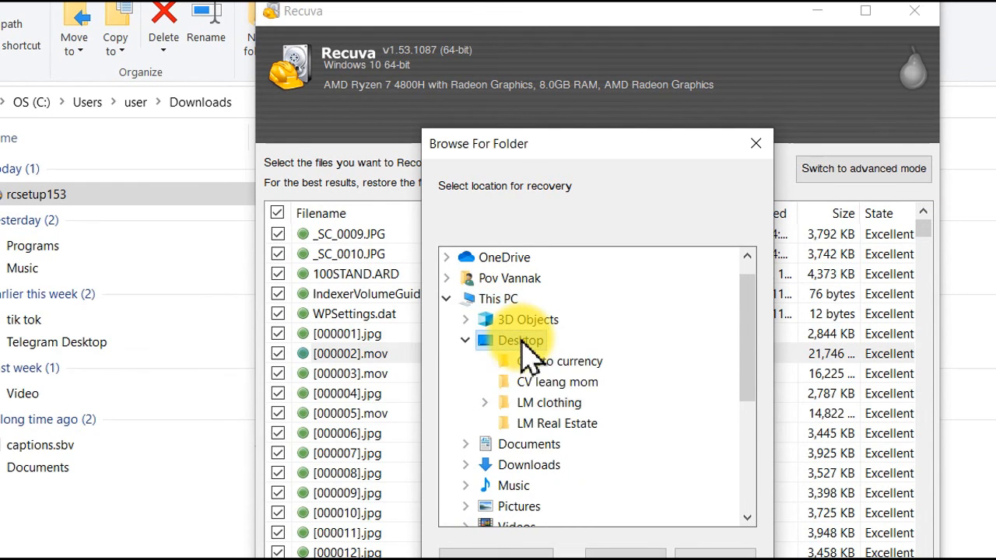
left_click(498, 553)
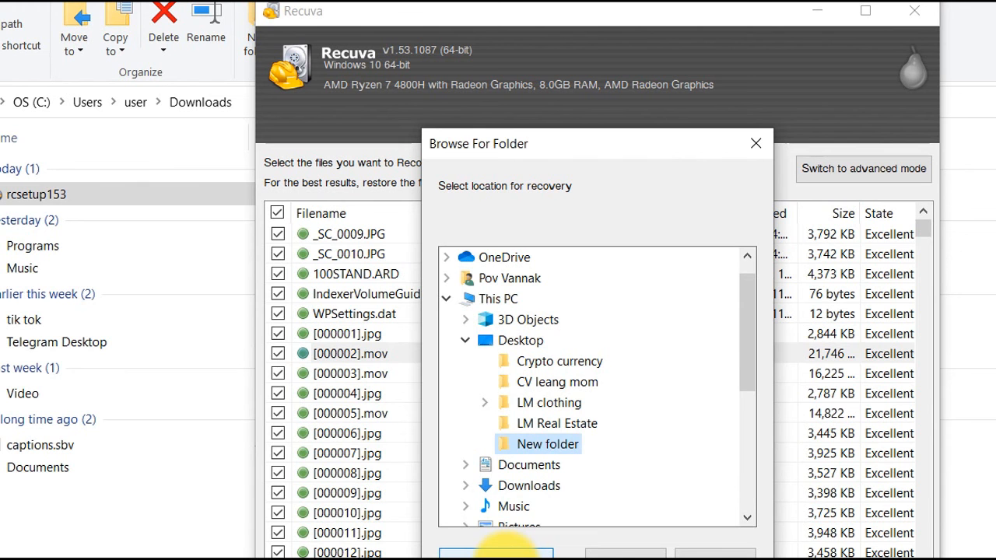
right_click(558, 464)
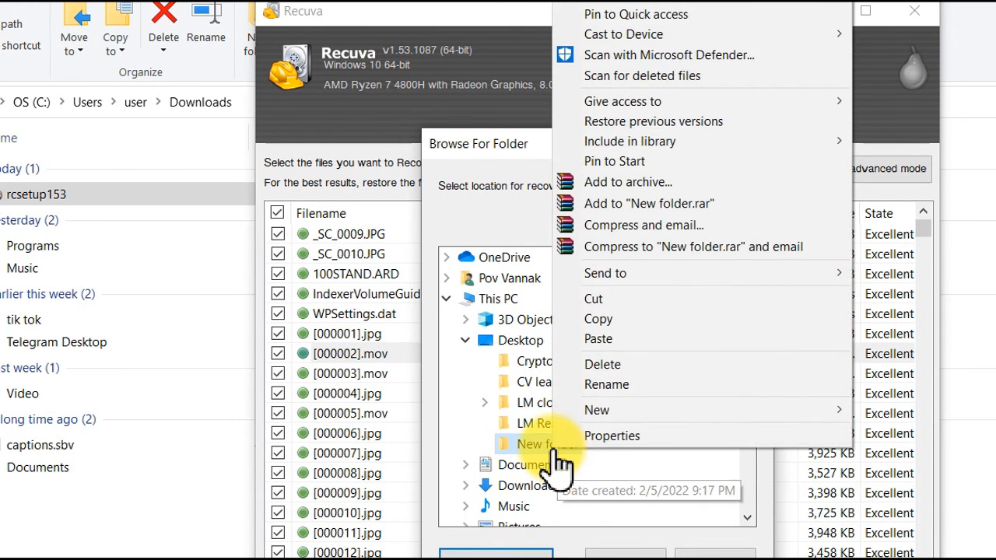
left_click(650, 402)
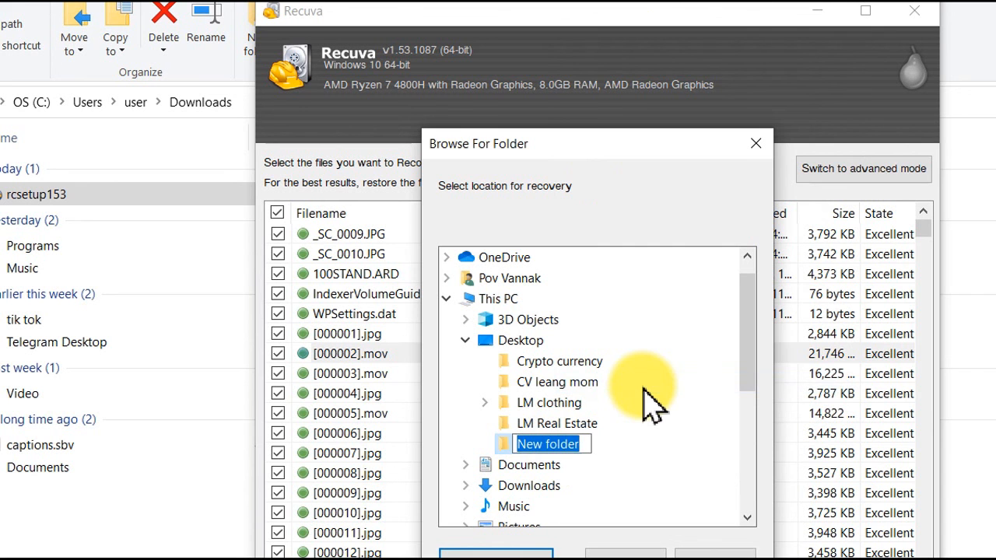
type("recover")
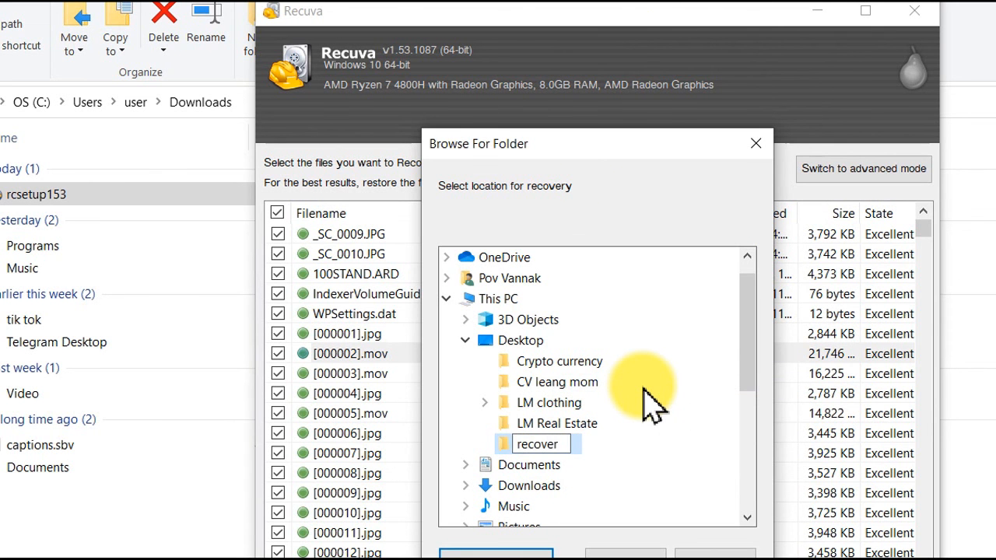
key("Return")
key("Return")
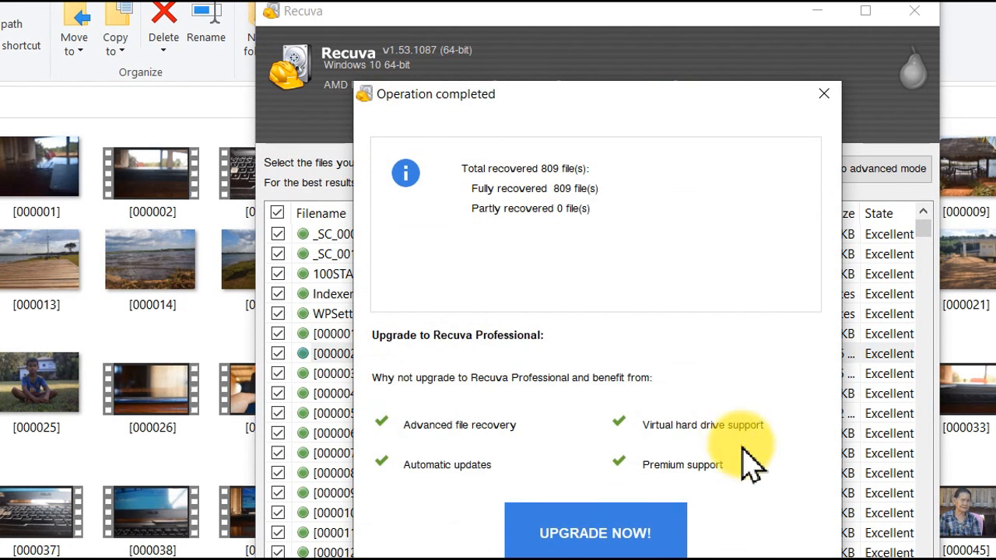
Step: Dismiss the recovery summary, close Recuva, and open the recovered picture [000025] from the folder
left_click(782, 558)
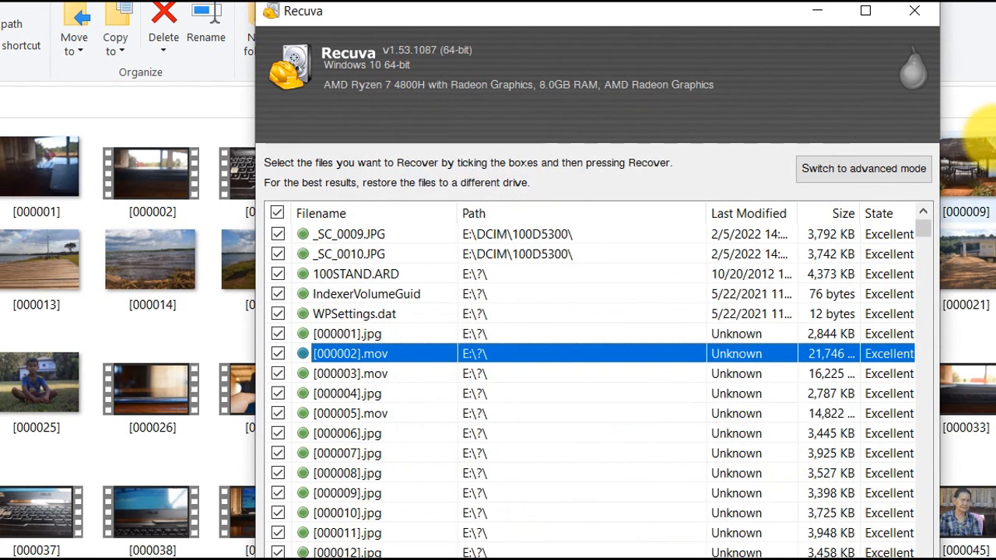
left_click(915, 24)
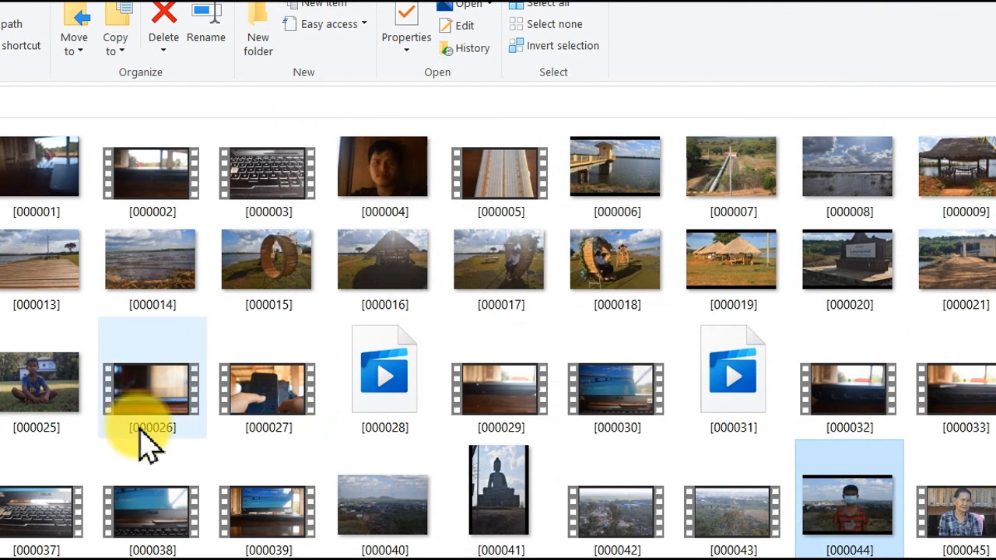
double_click(36, 407)
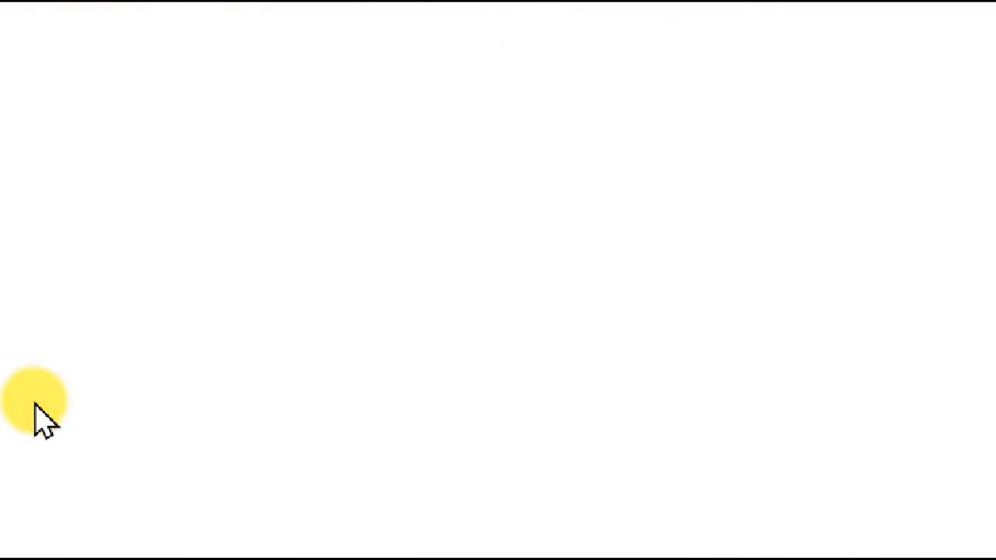